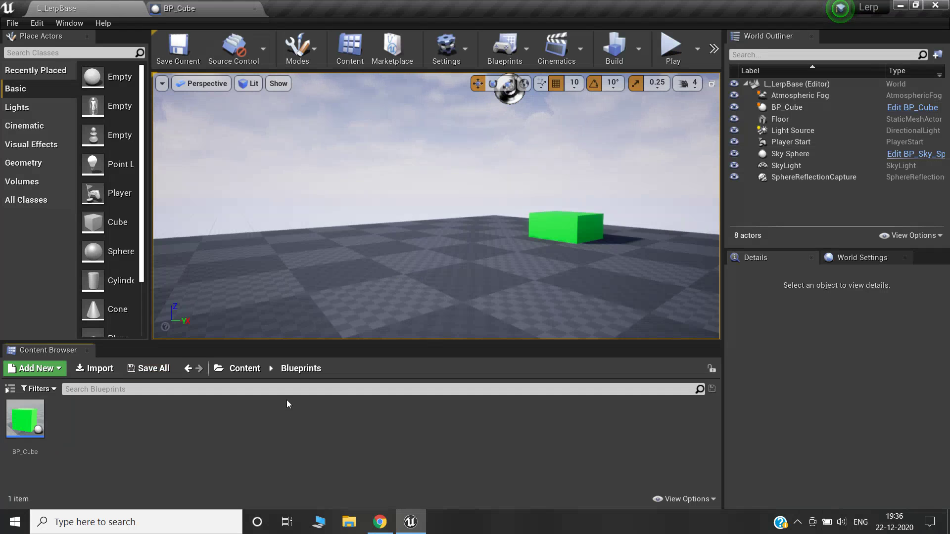
Step: Search 'lerp' and place a Math > Float > Lerp node in the BP_Cube Event Graph
left_click(195, 8)
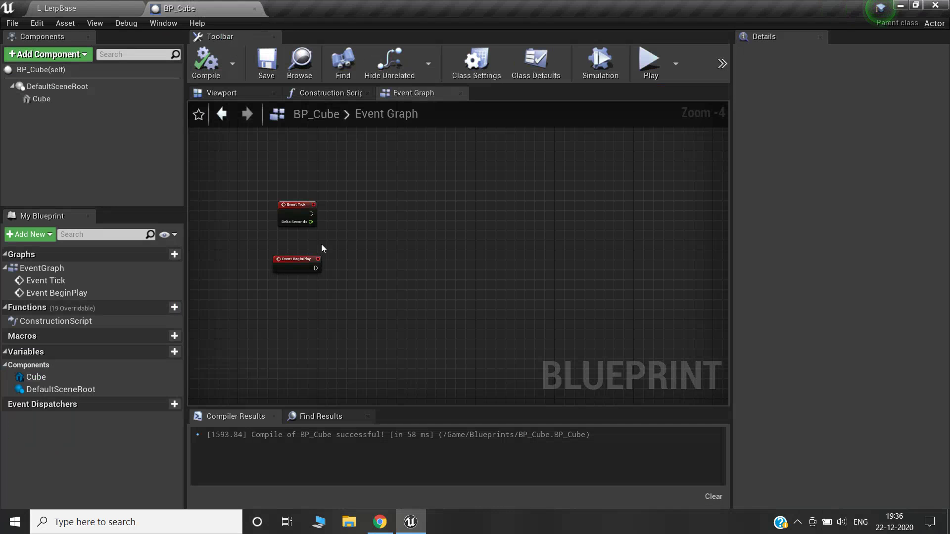
right_click(414, 266)
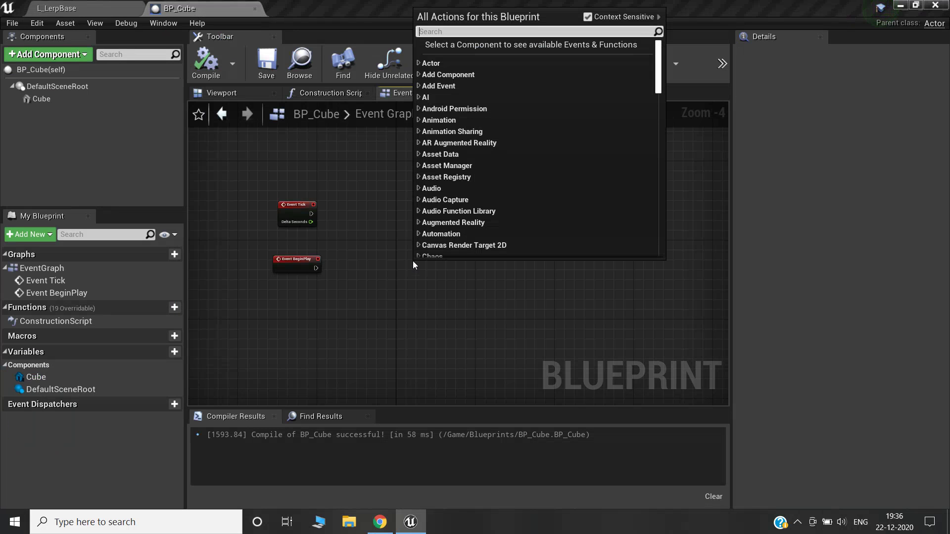
type("lerp")
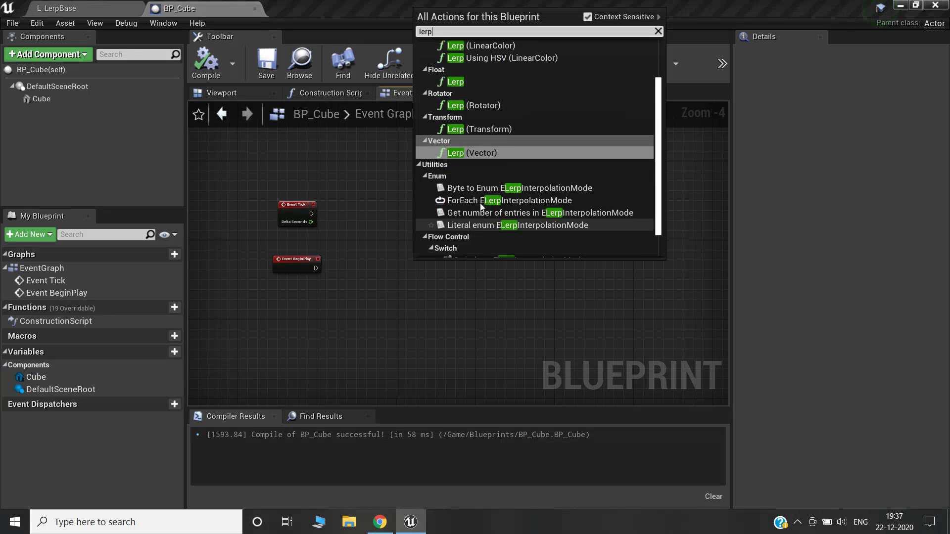
scroll(481, 201, "up", 2)
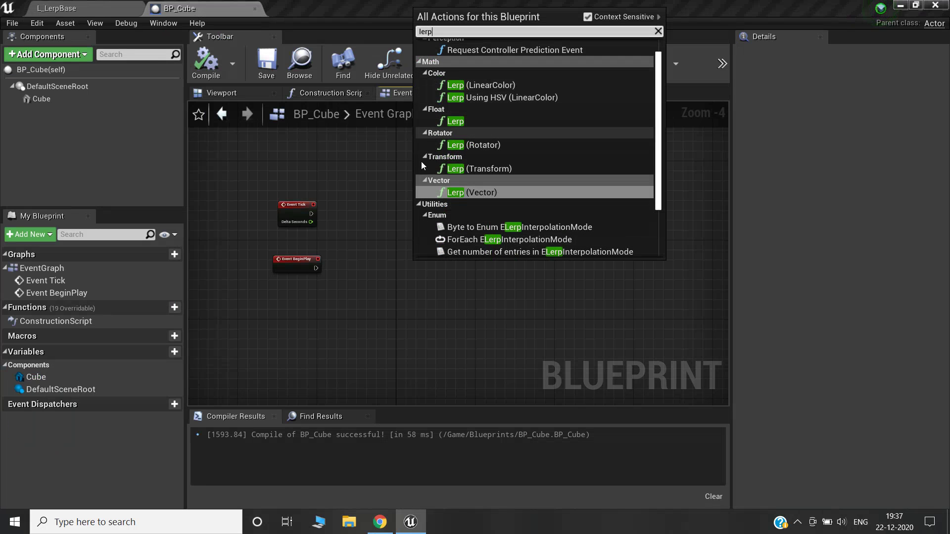
left_click(465, 122)
Step: Arrange the graph nodes and set the float Lerp's B to 100 and Alpha to 0.5
left_click_drag(448, 282, 437, 269)
scroll(412, 264, "up", 4)
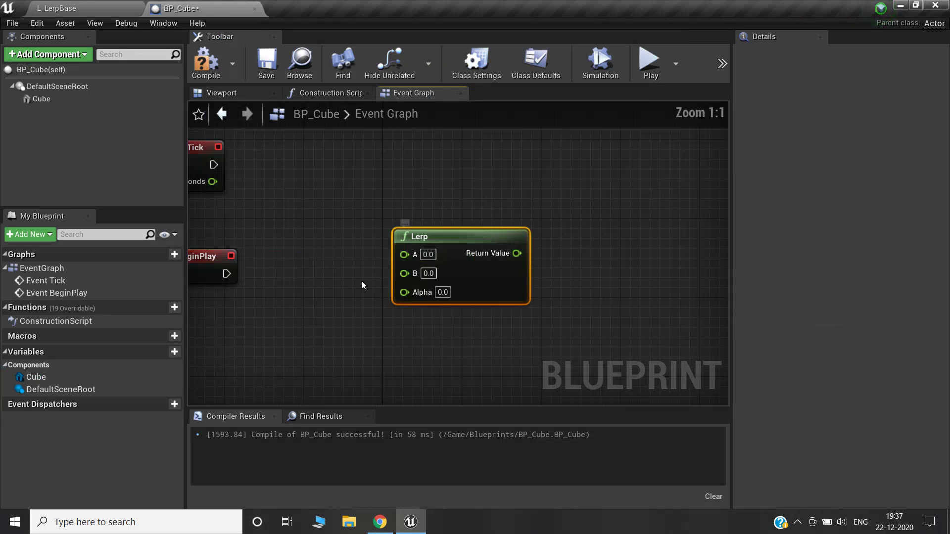
right_click_drag(224, 270, 269, 250)
left_click_drag(269, 251, 261, 360)
right_click_drag(445, 231, 397, 227)
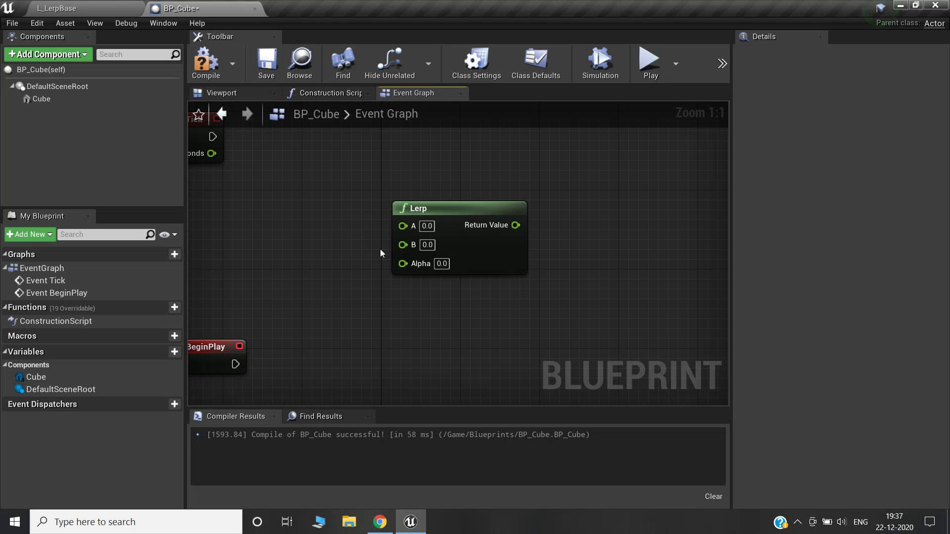
mouse_move(417, 254)
left_click(428, 244)
type("100")
key("Return")
left_click_drag(446, 268, 366, 248)
left_click(366, 247)
type("0.5")
key("Return")
Step: Add a Print String off Event Tick with the Lerp's Return Value as In String
left_click_drag(387, 188, 335, 210)
right_click_drag(328, 208, 470, 239)
left_click_drag(354, 168, 594, 155)
type("print")
key("Return")
left_click_drag(519, 256, 619, 195)
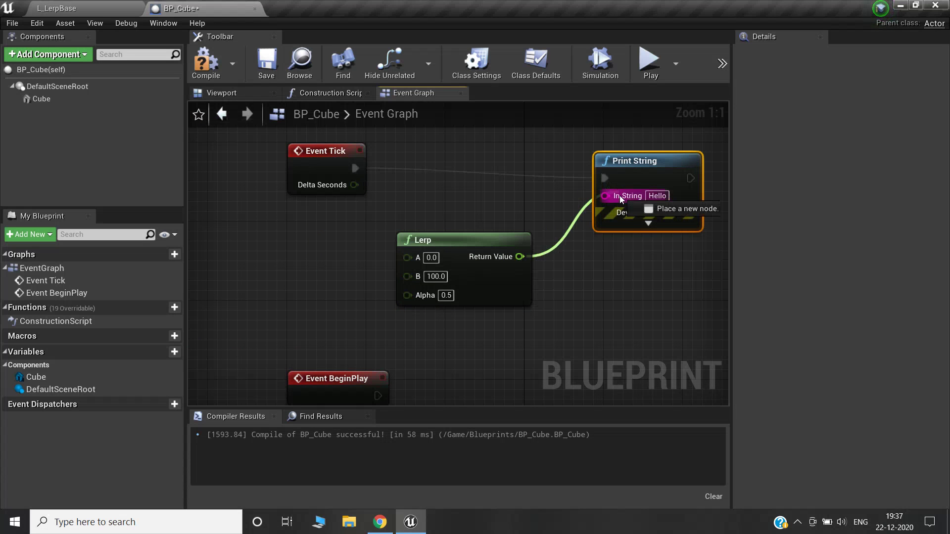
left_click(206, 70)
Step: Play the L_LerpBase level to see 50.0 printed, then stop
left_click(84, 4)
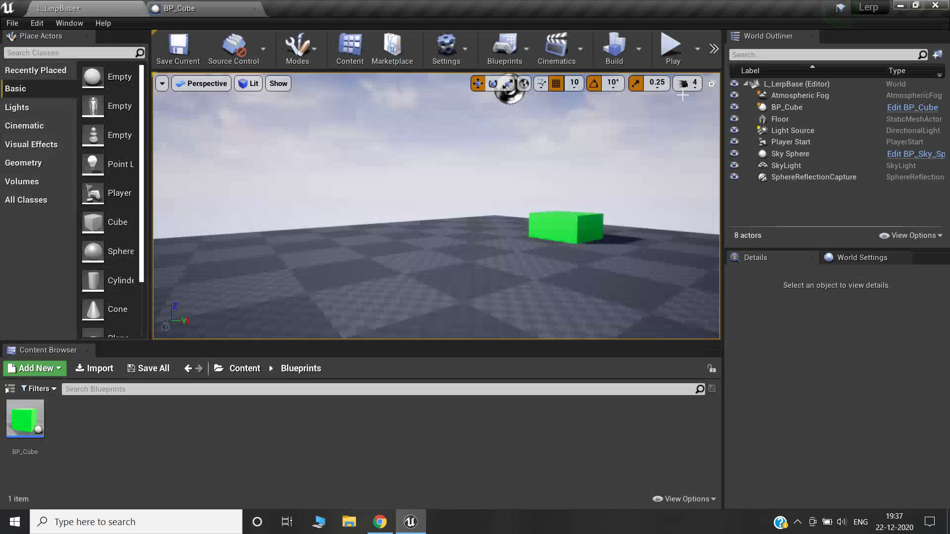
left_click(672, 47)
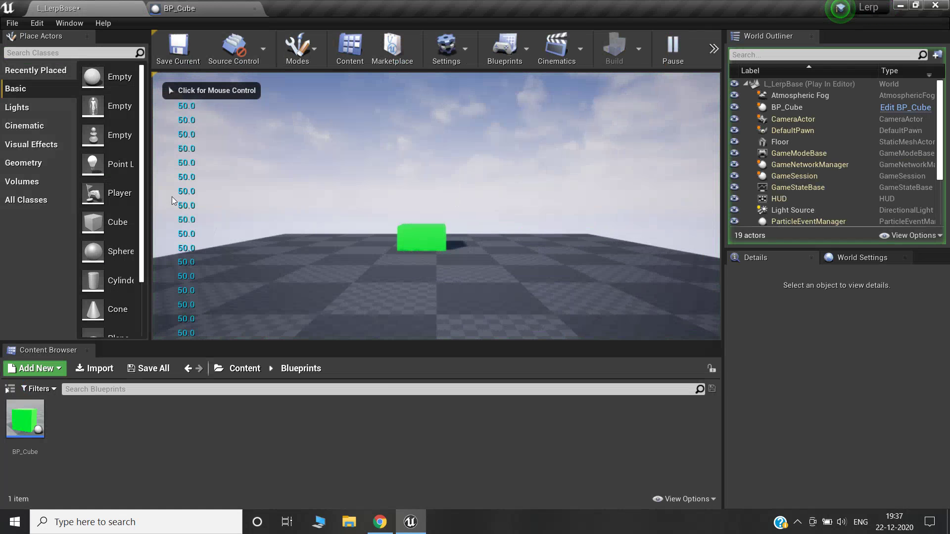
key("Escape")
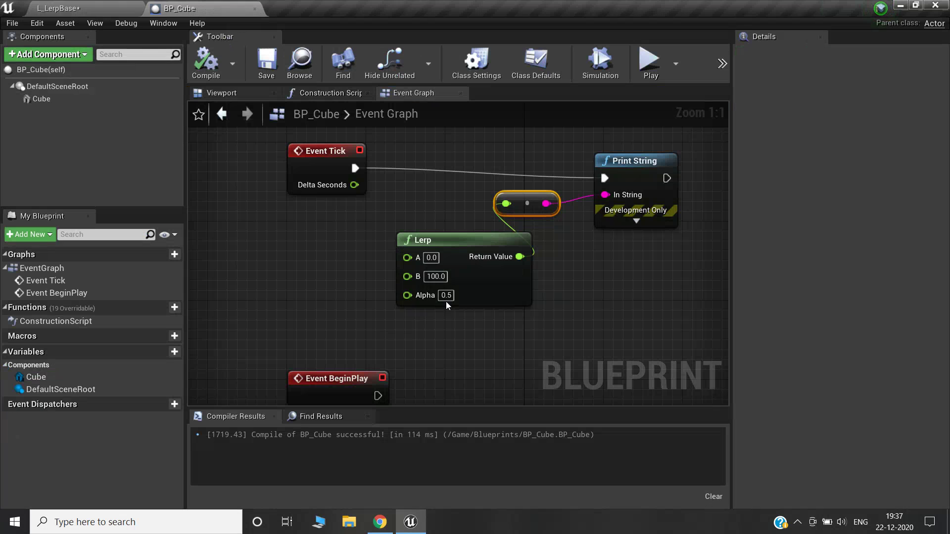
Step: Change the Lerp's B value to 80, then compile and save BP_Cube
left_click(437, 277)
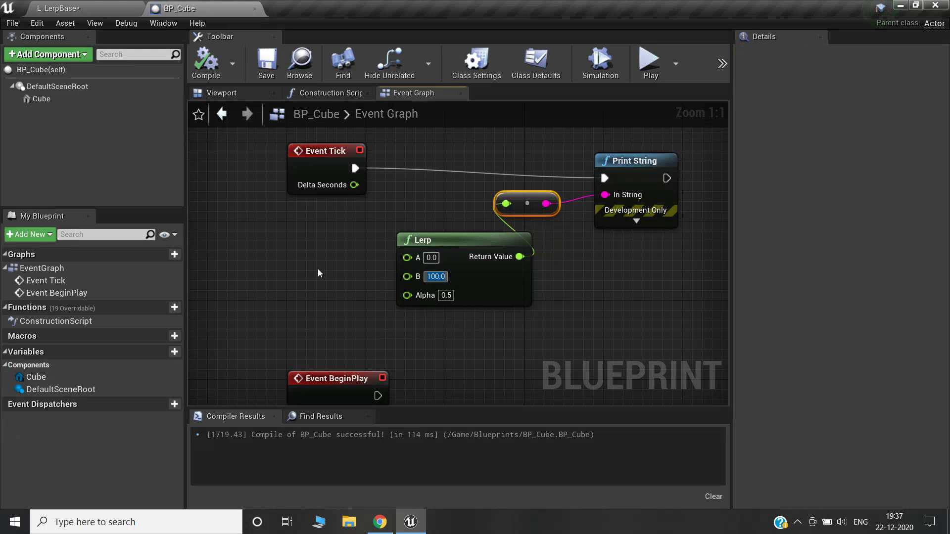
type("80")
key("Return")
left_click(212, 65)
left_click(268, 64)
Step: Play L_LerpBase to confirm it prints 40.0, then stop playing
left_click(89, 9)
left_click(672, 47)
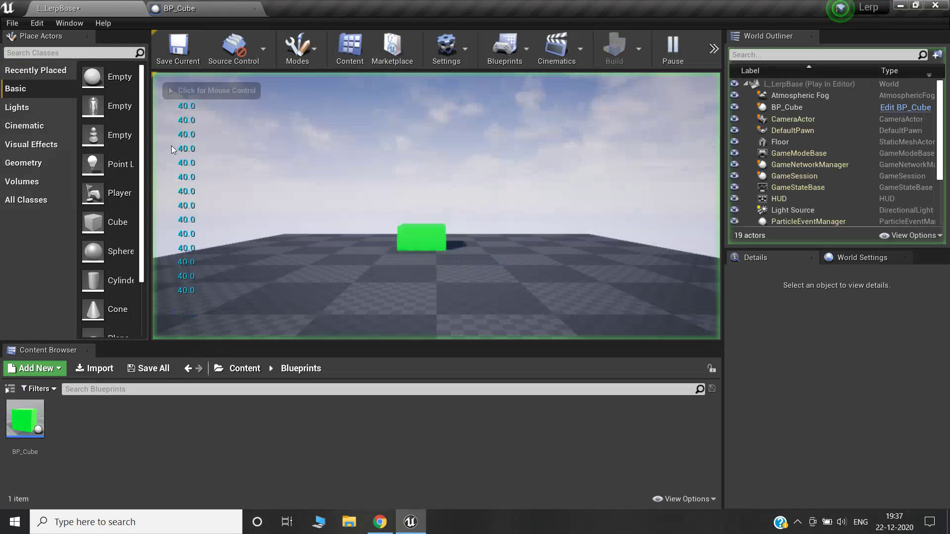
left_click(173, 190)
key("Escape")
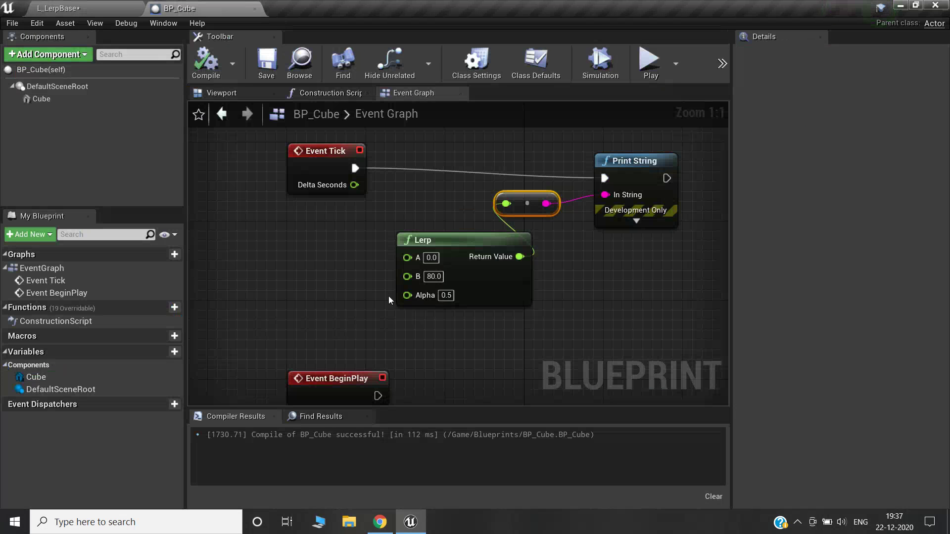
Step: Add a Lerp (Vector) node to the BP_Cube graph via the 'lerp' search
left_click_drag(480, 271, 421, 271)
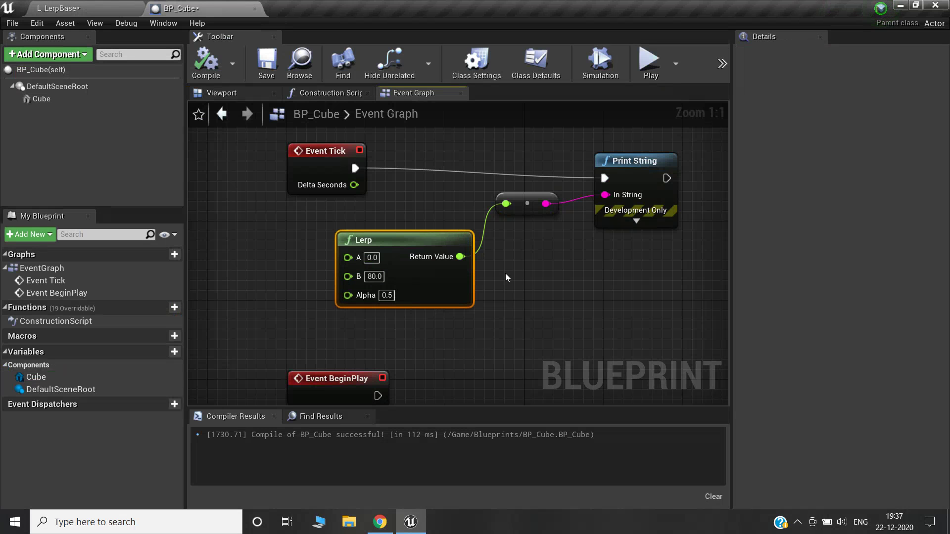
right_click_drag(505, 280, 468, 268)
left_click(469, 280)
right_click(482, 267)
type("lerp")
key("Return")
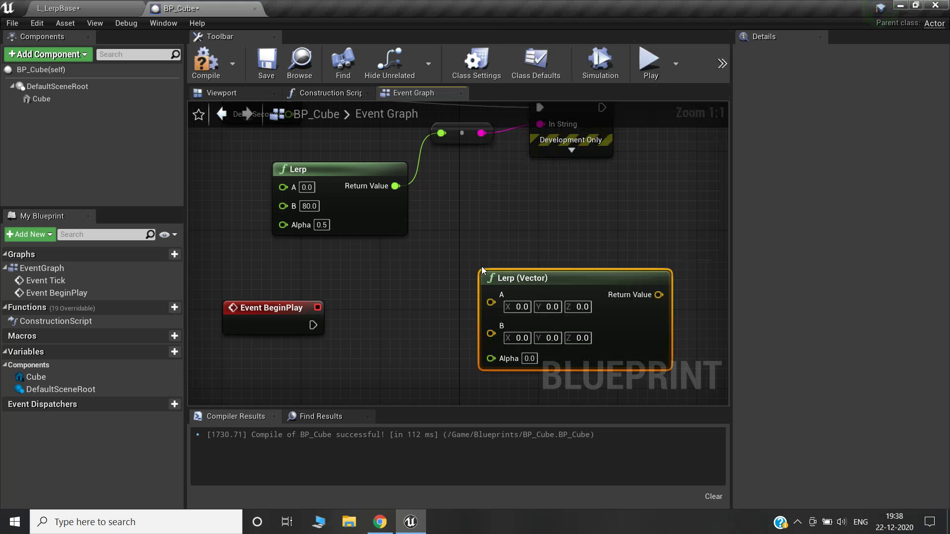
mouse_move(484, 263)
right_mouse_down()
mouse_move(704, 266)
mouse_move(346, 263)
right_mouse_up()
Step: Add a new Timeline_0 node to the event graph via the 'timeline' search
left_click(99, 8)
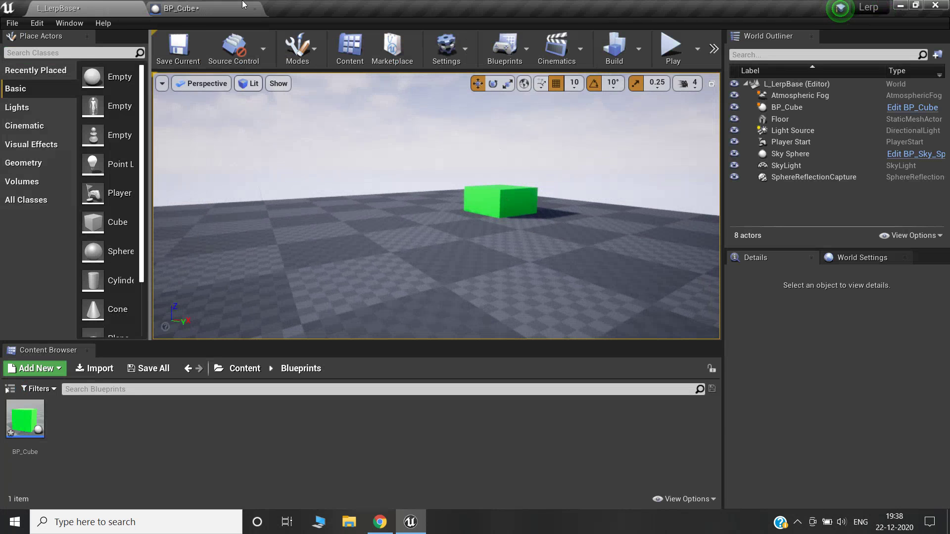
left_click(222, 8)
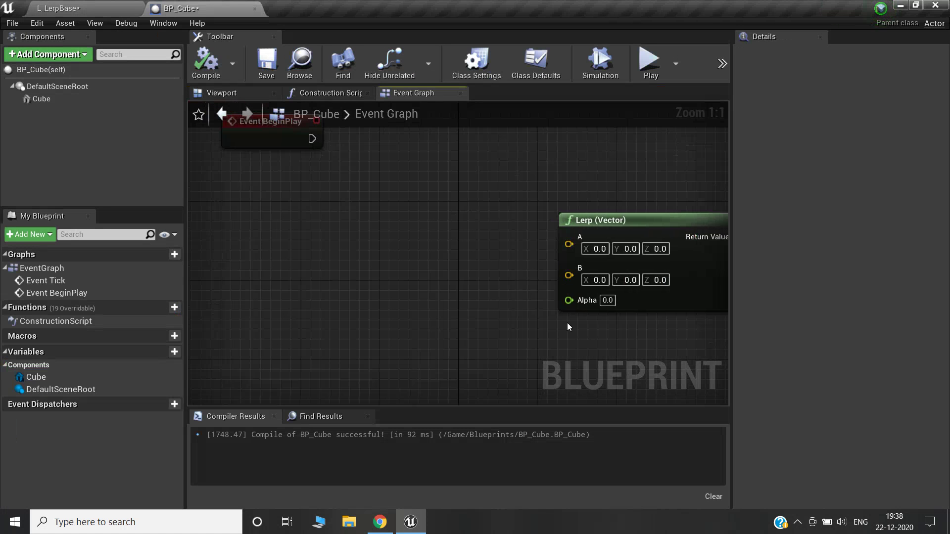
right_click(326, 234)
type("time")
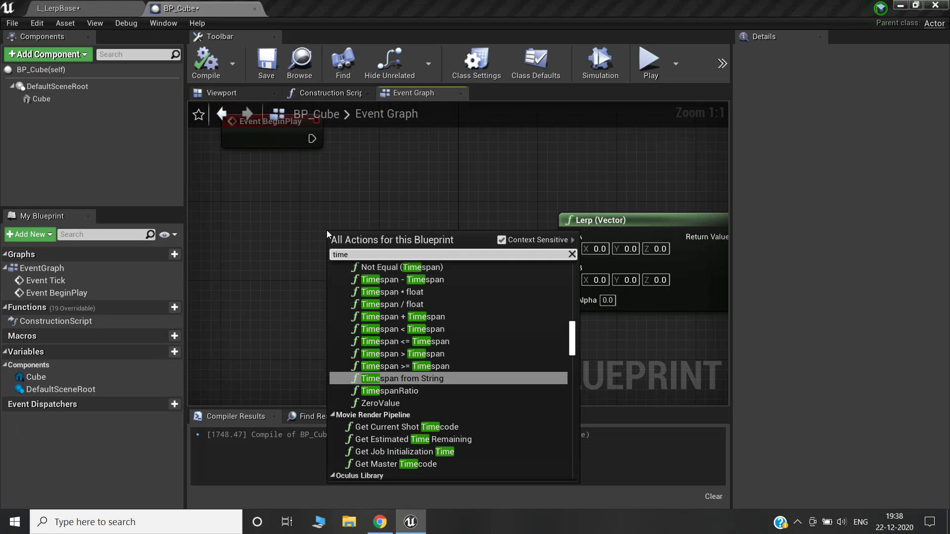
type("line")
key("Return")
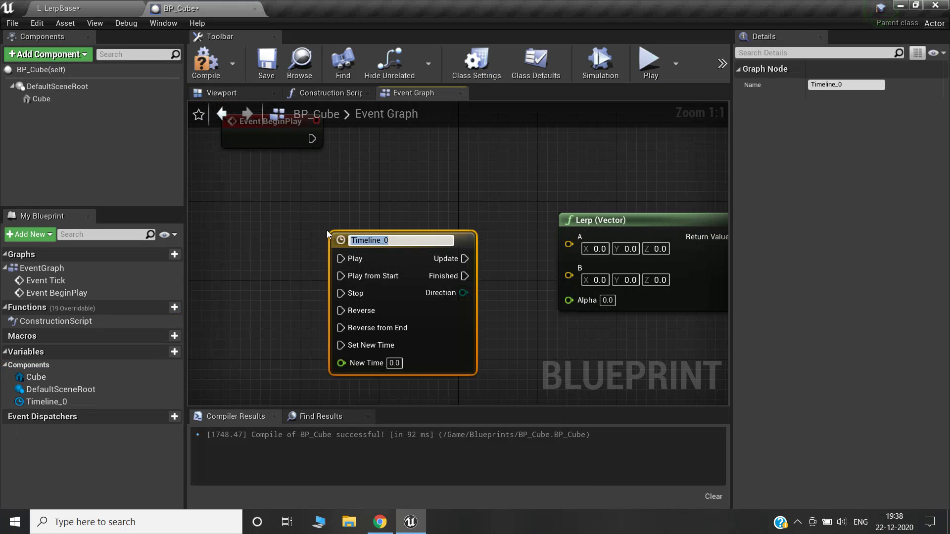
left_click(327, 230)
Step: Open Timeline_0, add a float track, and place two keyframes on its curve
double_click(446, 332)
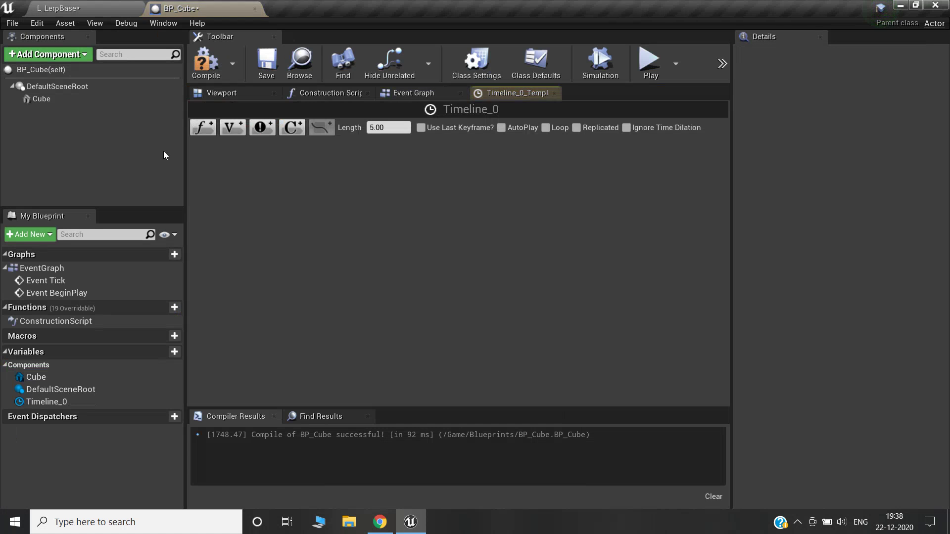
left_click(204, 129)
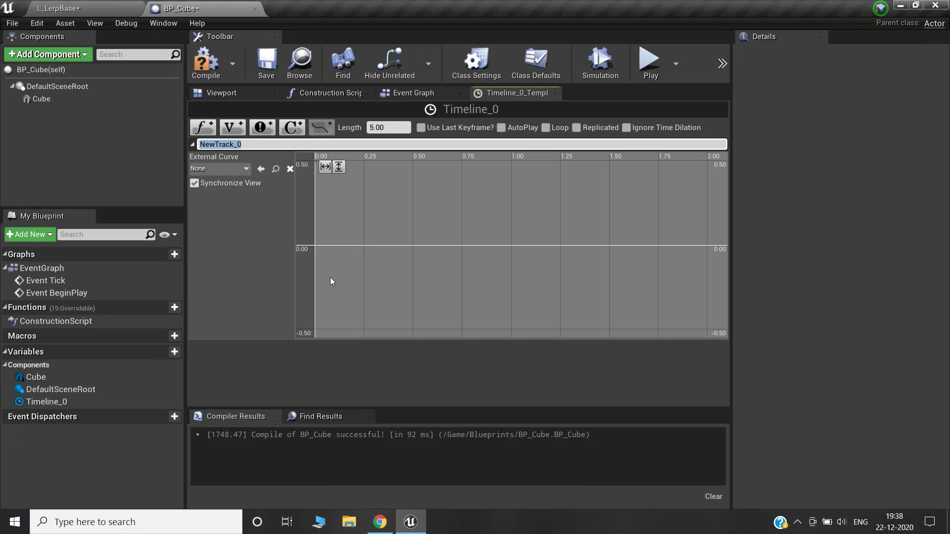
left_click(344, 251, "shift")
left_click(484, 201, "shift")
type("1")
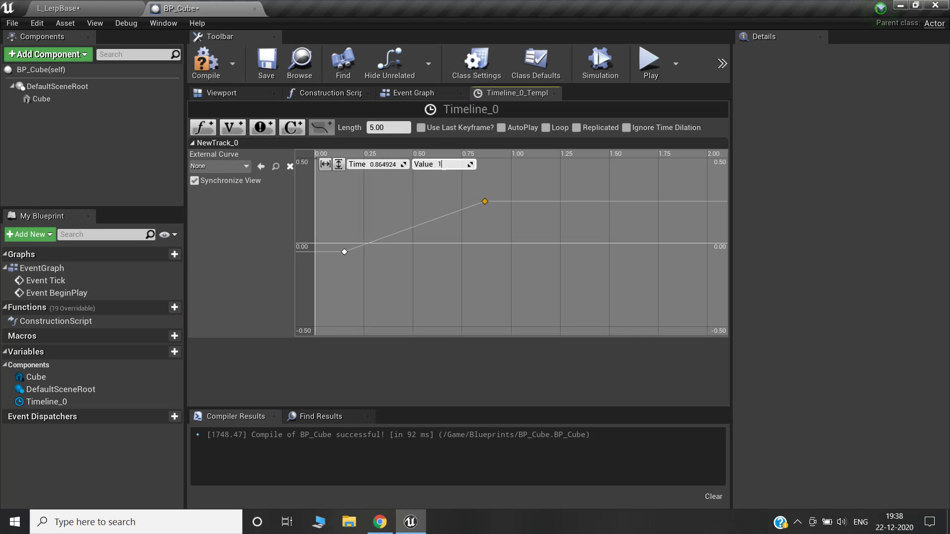
Step: Put the keys at time 0 and 2 seconds and set the timeline Length to 2
left_click(391, 165)
type("2")
key("Return")
left_click(340, 250)
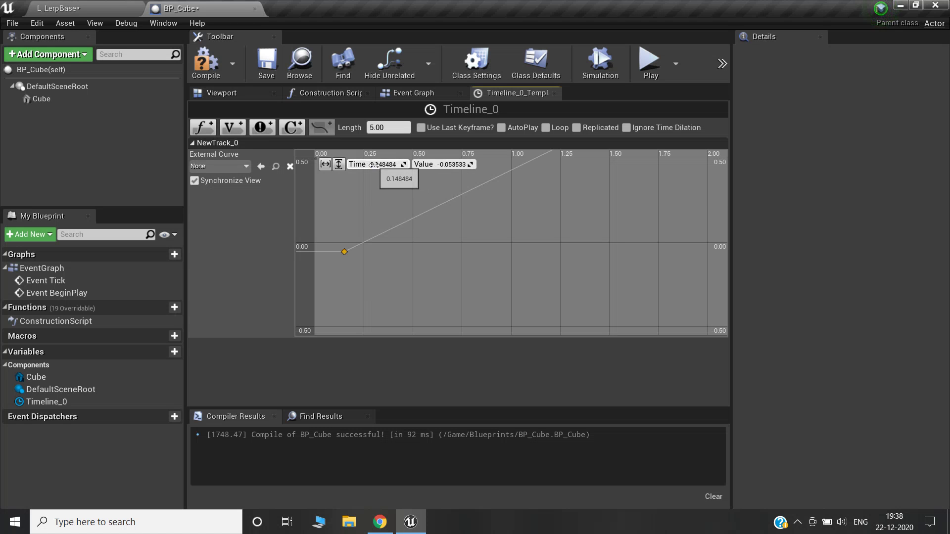
type("0")
key("Tab")
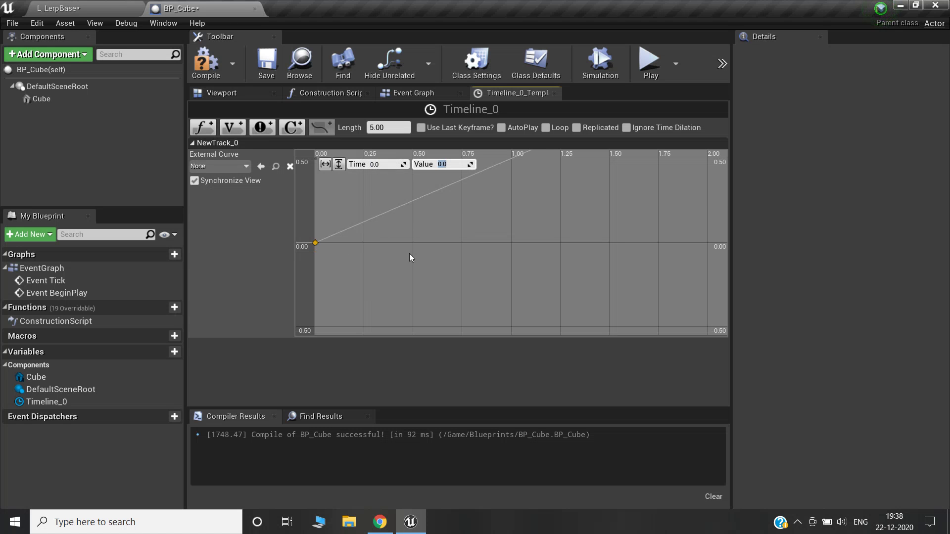
left_click(414, 259)
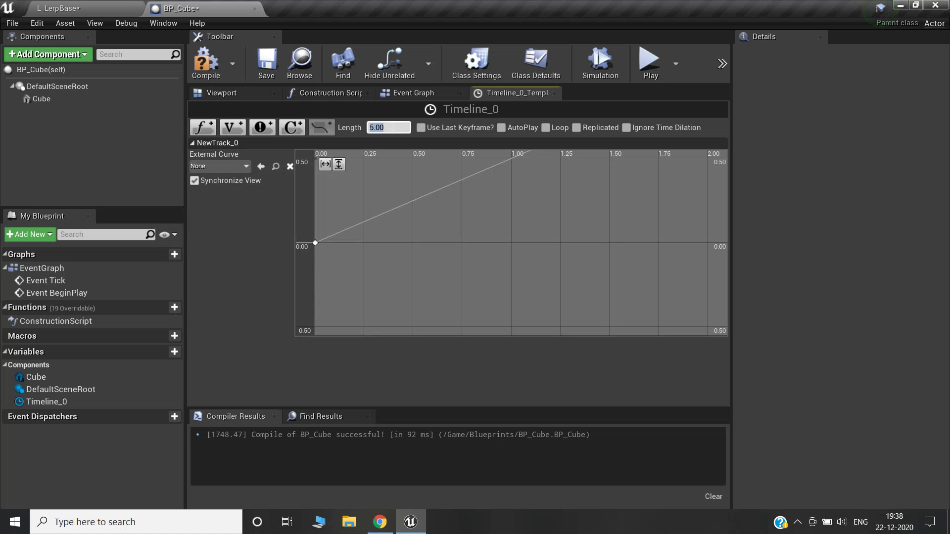
key("Return")
left_click(338, 164)
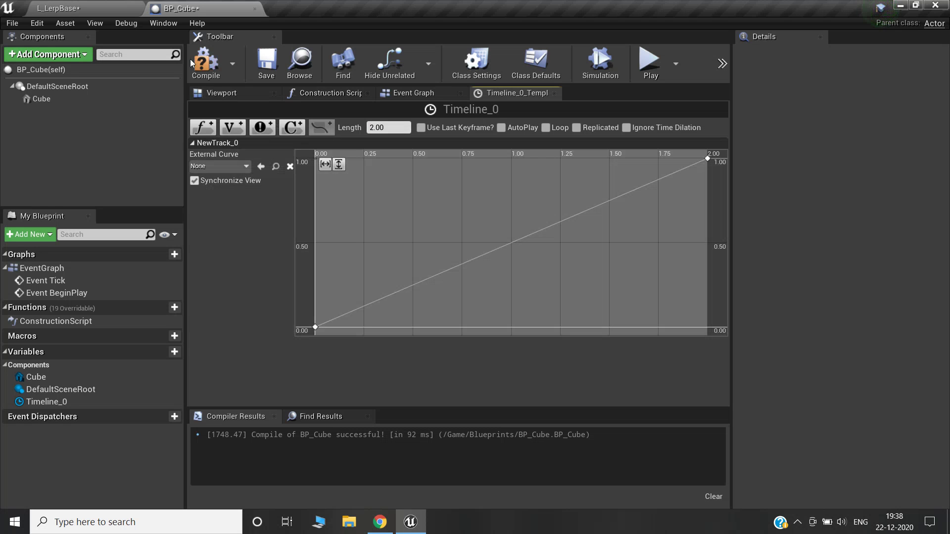
Step: Compile, then wire Event BeginPlay into Timeline_0's Play from Start
left_click(203, 62)
left_click(414, 93)
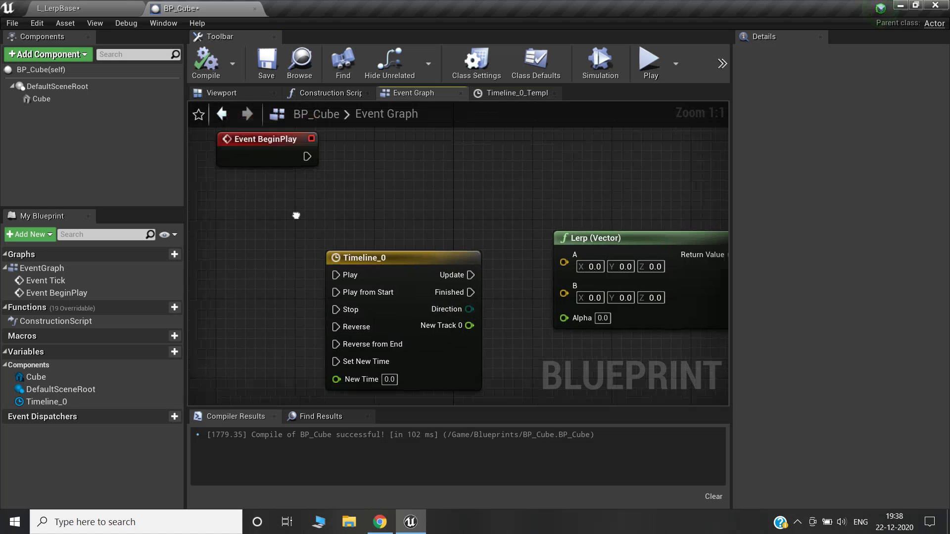
right_click_drag(320, 241, 342, 208)
left_click_drag(327, 139, 288, 318)
right_click_drag(324, 356, 295, 245)
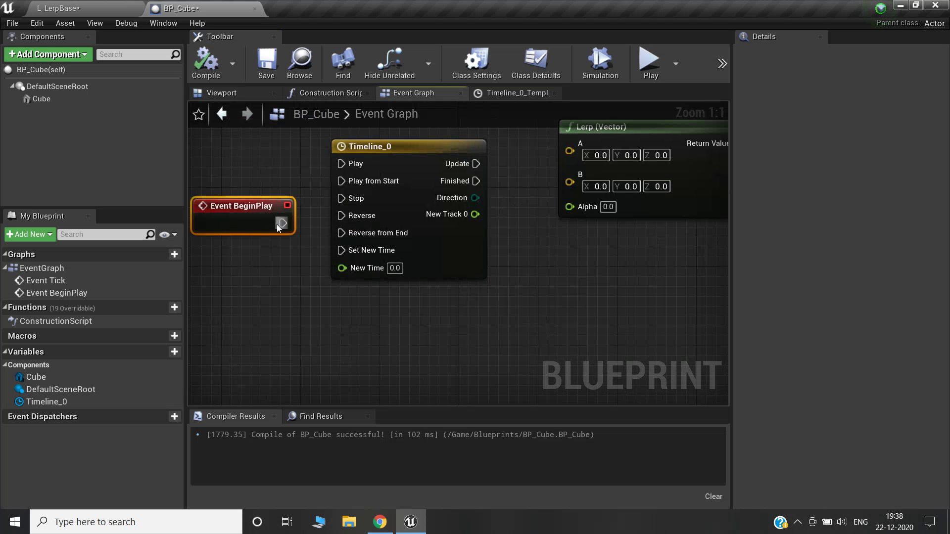
left_click_drag(282, 224, 341, 181)
Step: Connect New Track 0 to the vector Lerp's Alpha and set its B Z to 200
left_click_drag(659, 208, 689, 307)
right_click_drag(689, 307, 570, 270)
left_click_drag(355, 177, 479, 268)
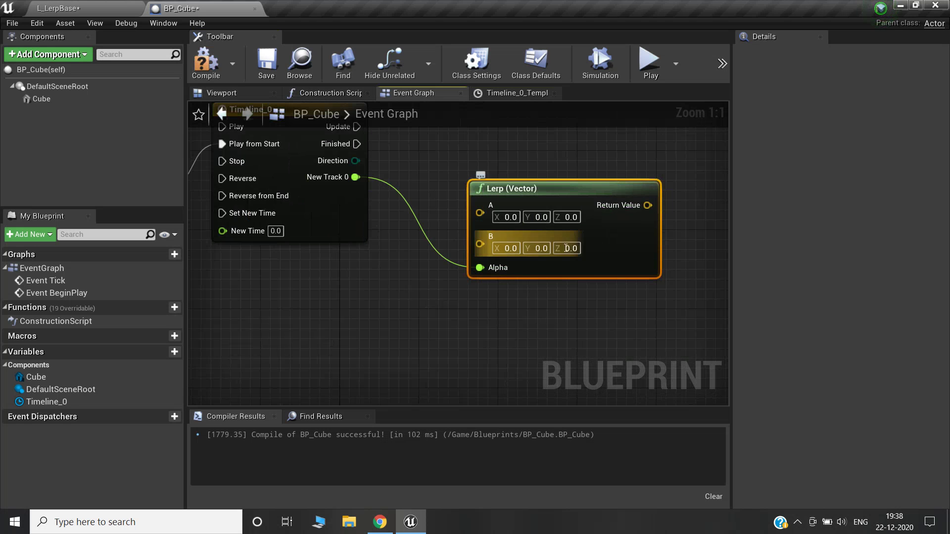
left_click(568, 249)
type("200")
left_click(567, 327)
Step: Add a SetWorldLocation on Cube, run it on Update, and feed it the Lerp result
right_click_drag(567, 325, 514, 290)
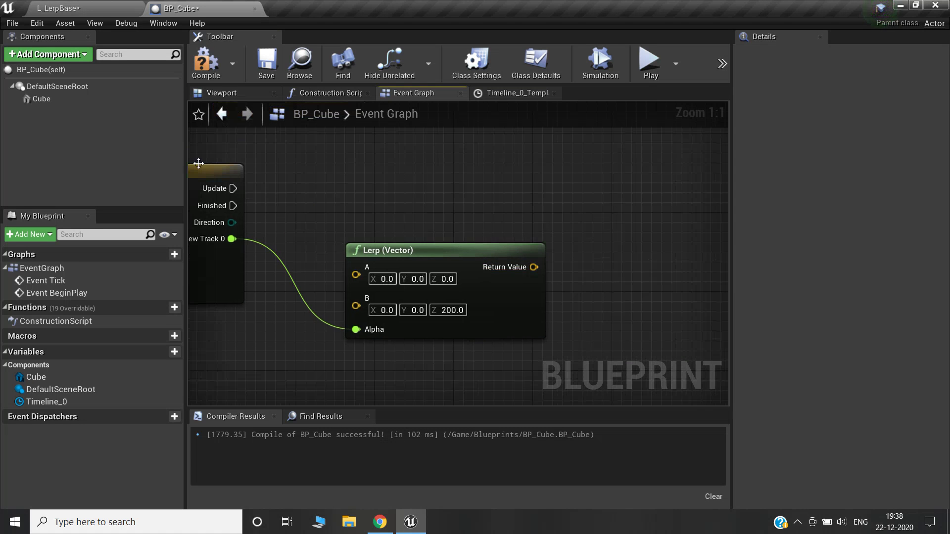
left_click_drag(41, 99, 455, 216)
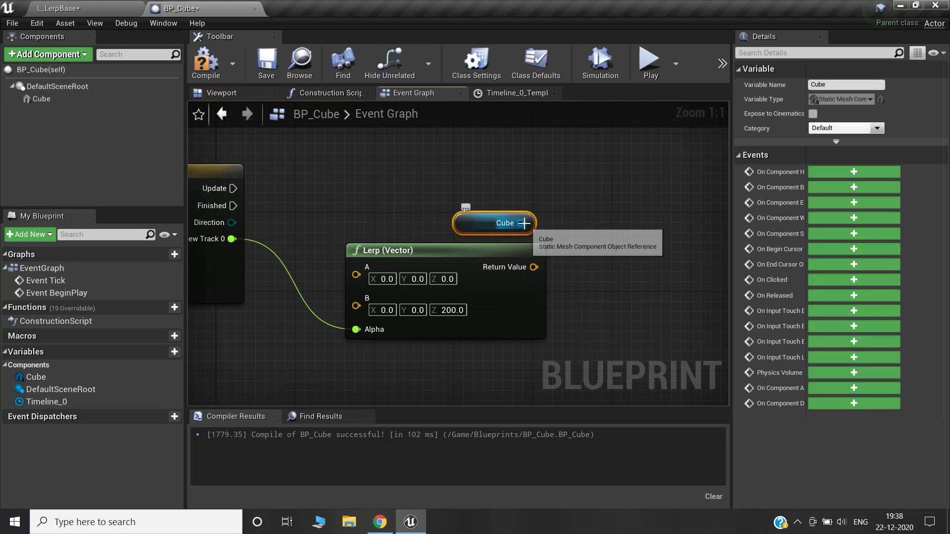
left_click_drag(524, 224, 570, 201)
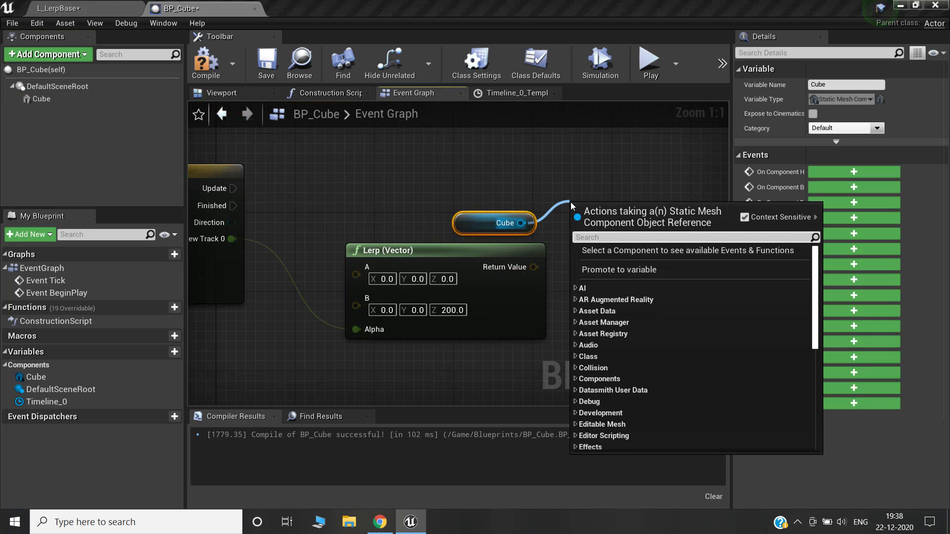
type("locatio")
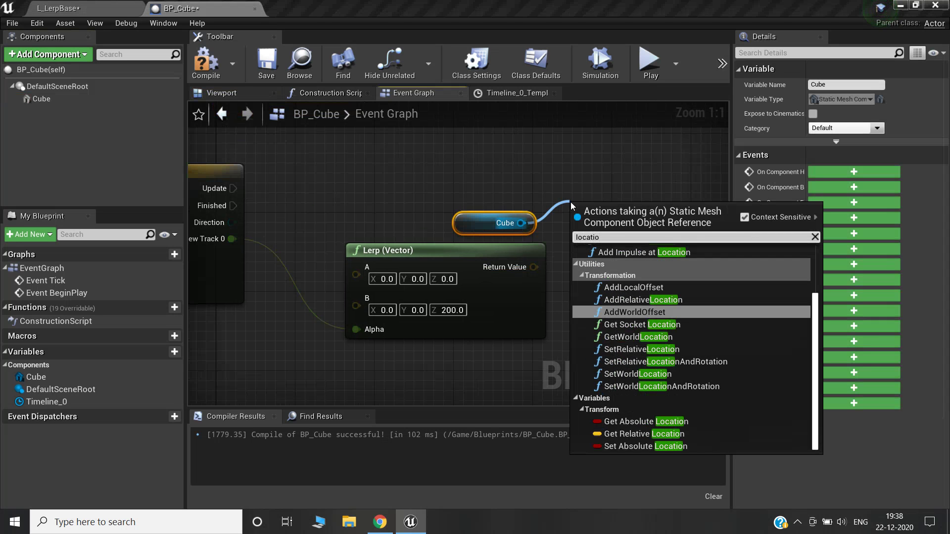
left_click(643, 373)
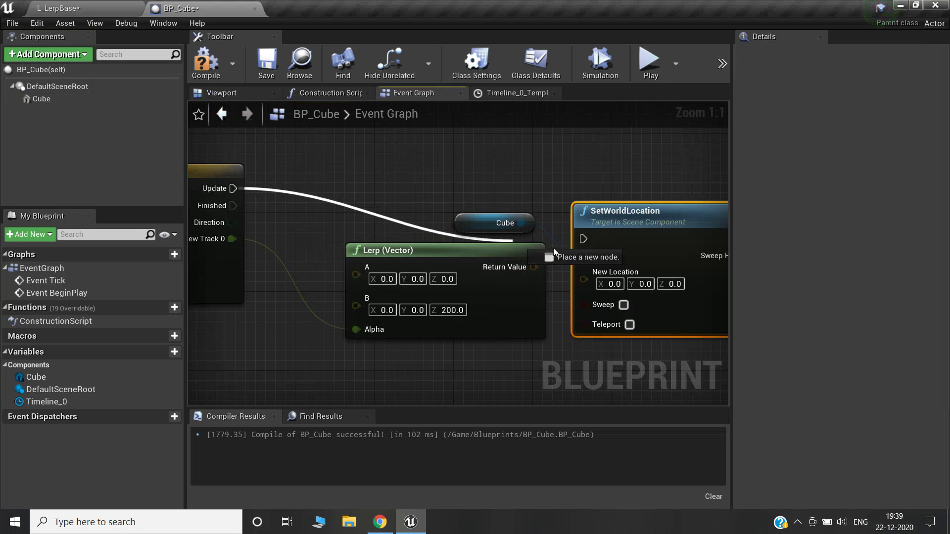
mouse_move(230, 188)
left_mouse_down()
mouse_move(583, 239)
mouse_move(630, 175)
left_mouse_up()
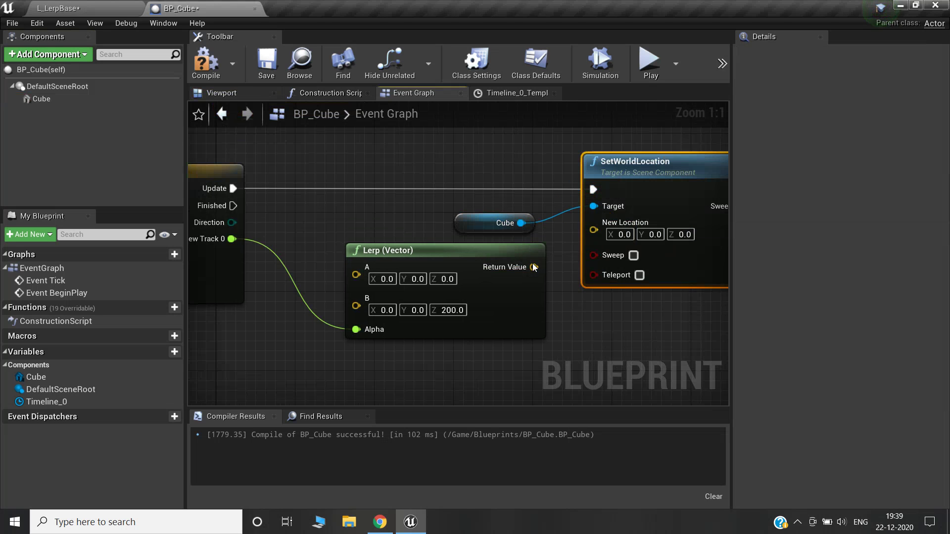
left_click_drag(533, 267, 594, 230)
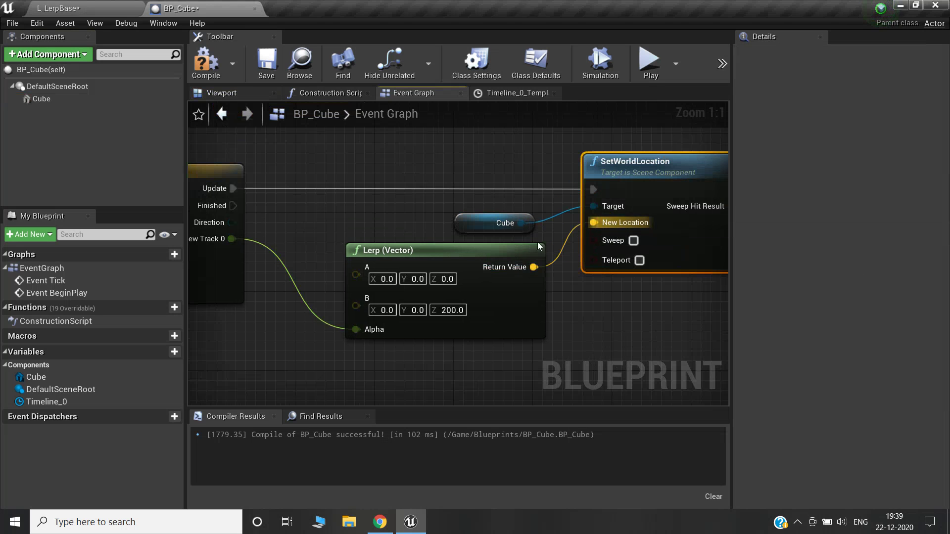
Step: Compile and save BP_Cube, then play the level to watch the cube rise
left_click(218, 70)
left_click(89, 7)
left_click(149, 369)
left_click(580, 369)
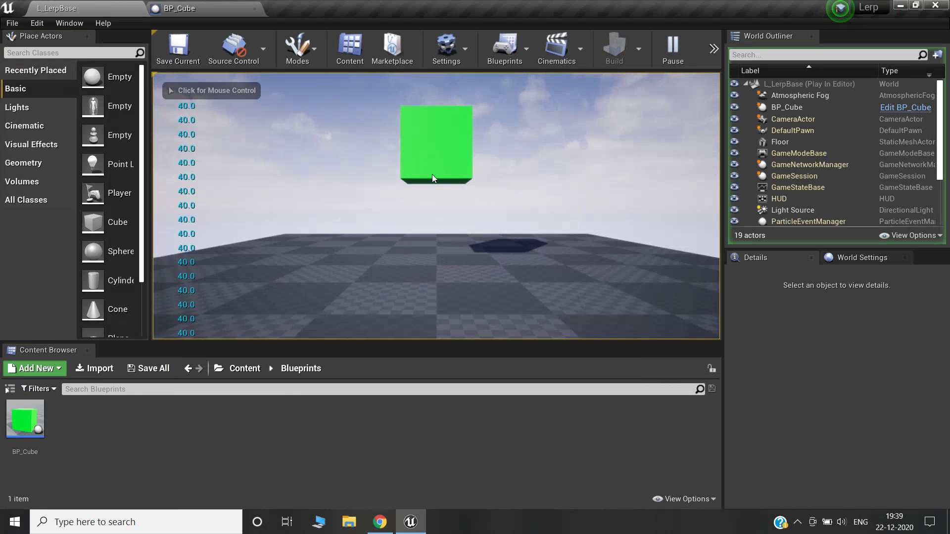
left_click(462, 209)
key("Escape")
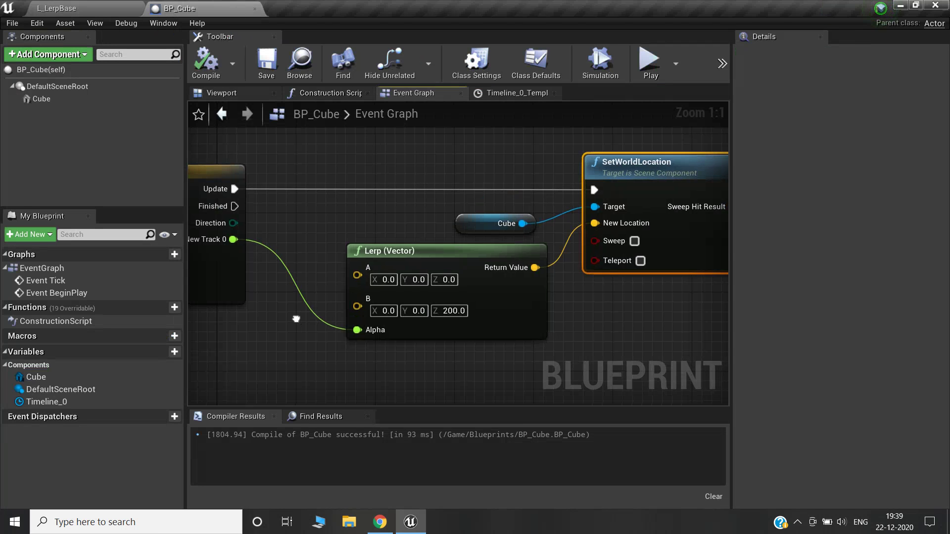
Step: Add a Print String after SetWorldLocation printing the Lerp vector, and save the blueprint
scroll(490, 305, "down", 4)
scroll(454, 340, "up", 3)
mouse_move(407, 293)
right_mouse_down()
mouse_move(513, 361)
mouse_move(475, 331)
right_mouse_up()
right_click(475, 332)
type("print")
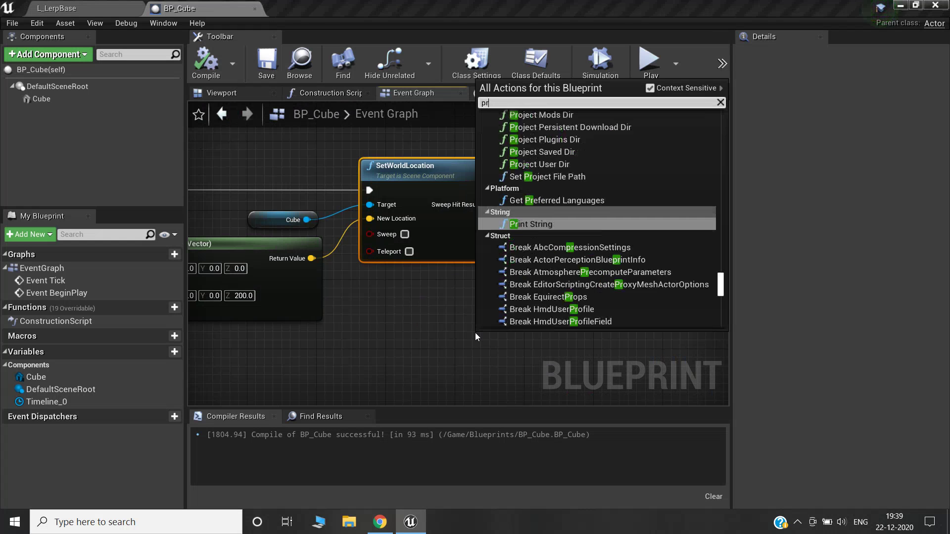
key("Return")
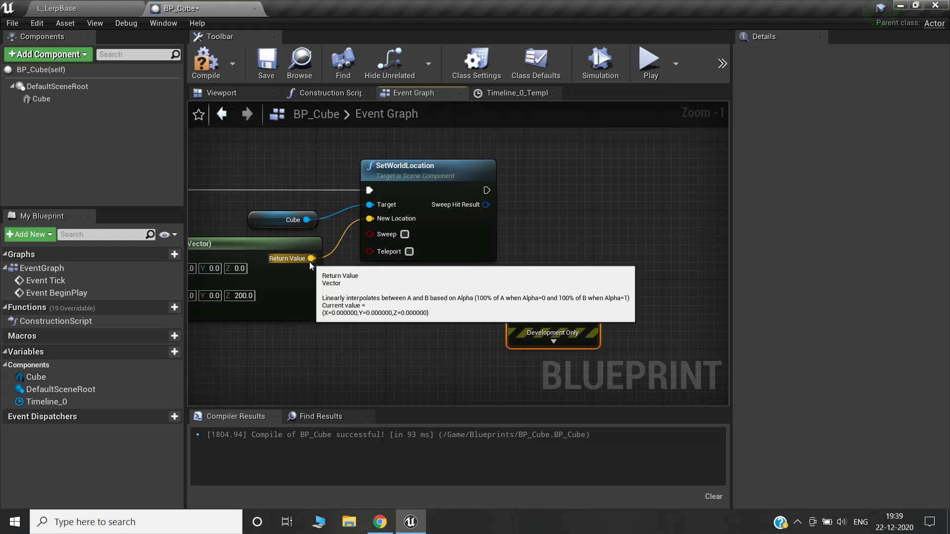
left_click_drag(311, 258, 517, 317)
left_click_drag(487, 191, 517, 302)
left_click(270, 67)
Step: Play the level to check the printed output, then stop
left_click(74, 8)
left_click(671, 50)
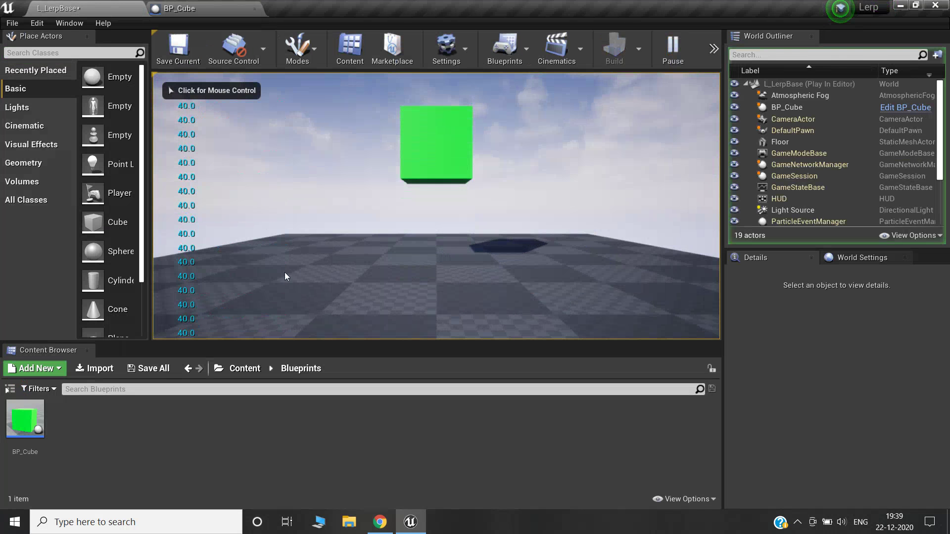
key("Escape")
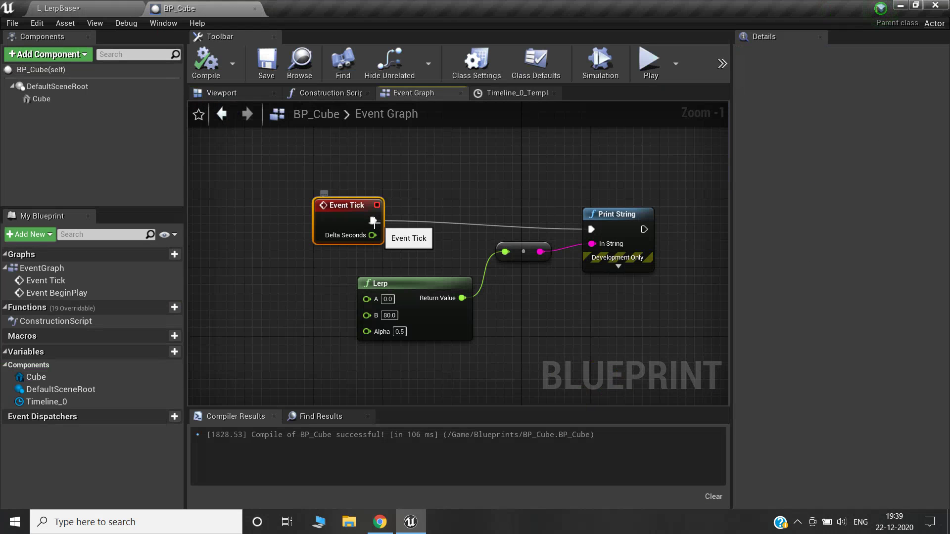
Step: Break the Event Tick to Print String wire and replay to see only rising Z values
left_click(367, 221, "alt")
left_click(56, 7)
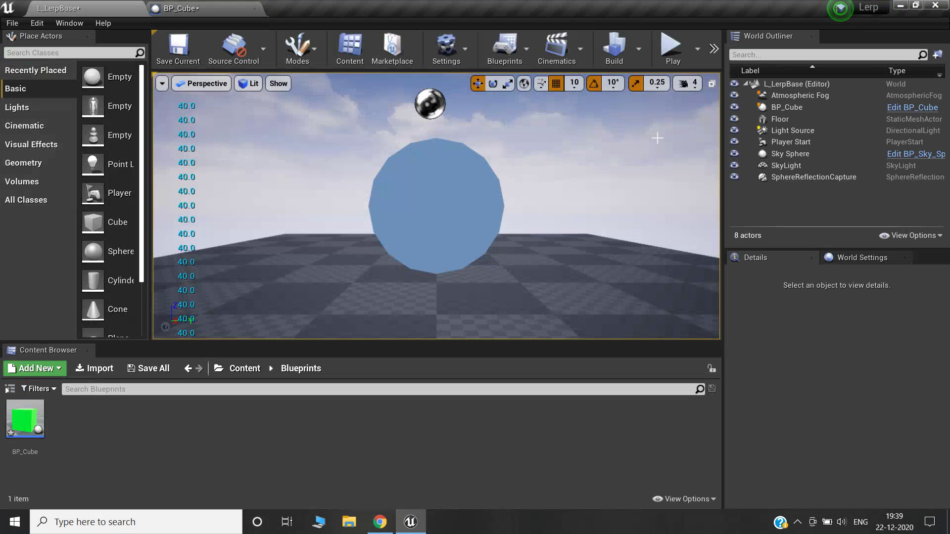
left_click(672, 47)
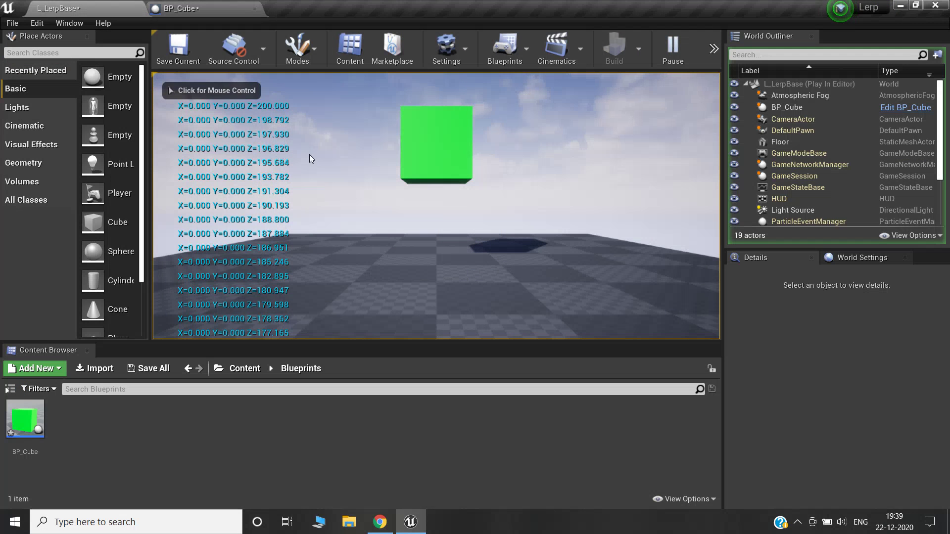
left_click(401, 207)
key("Escape")
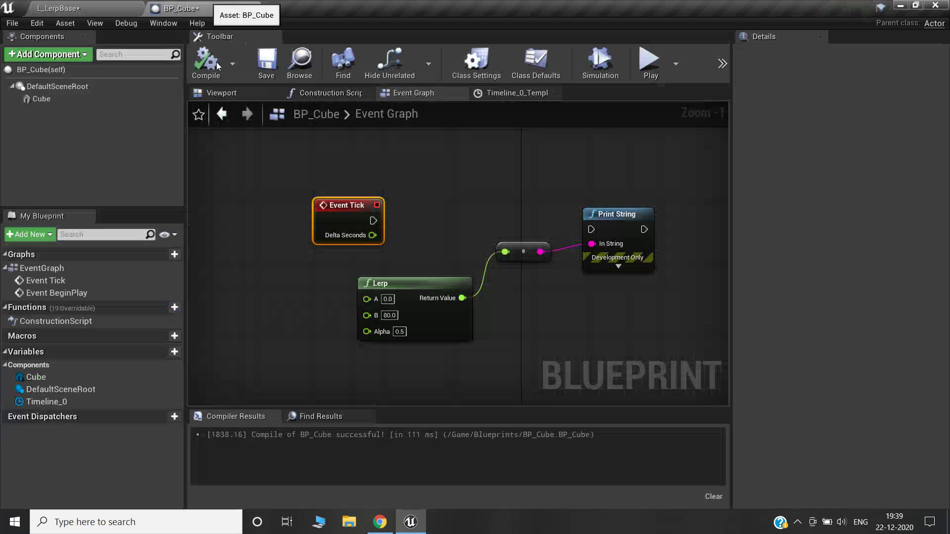
right_click_drag(357, 310, 428, 340)
scroll(437, 336, "down", 4)
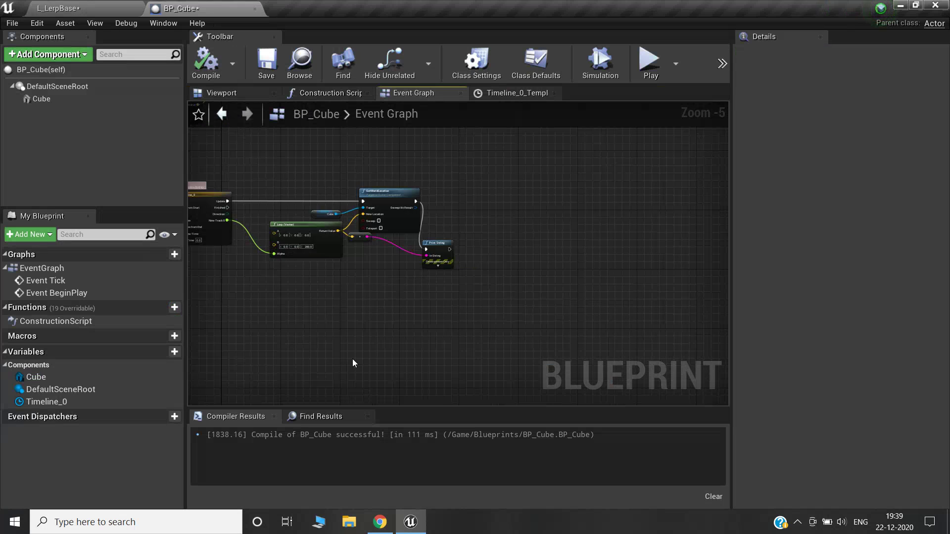
right_click_drag(236, 347, 364, 295)
right_click(363, 296)
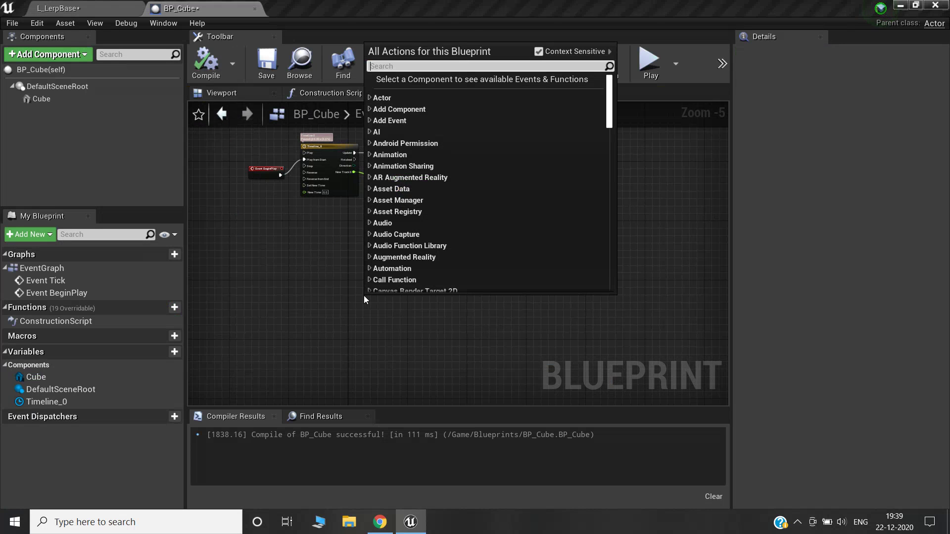
type("lerp")
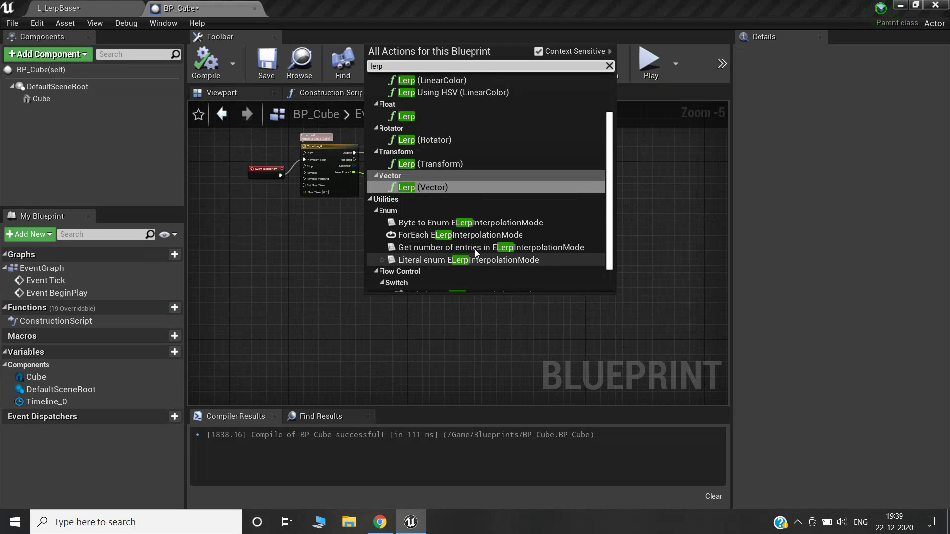